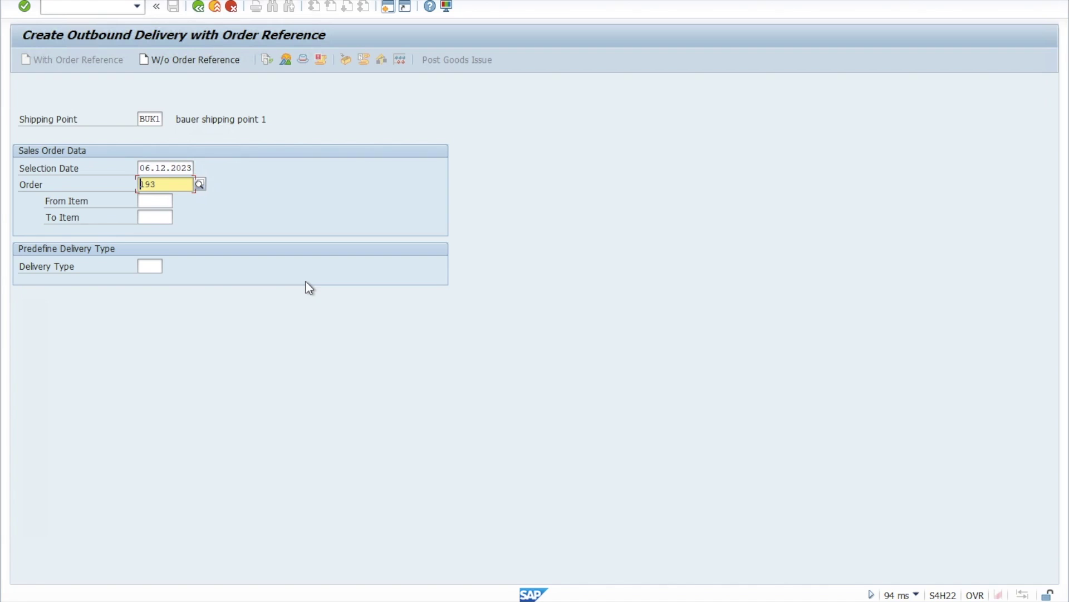
Step: Load order 193 into a new delivery and set item 10's storage location to BAL1
key("Return")
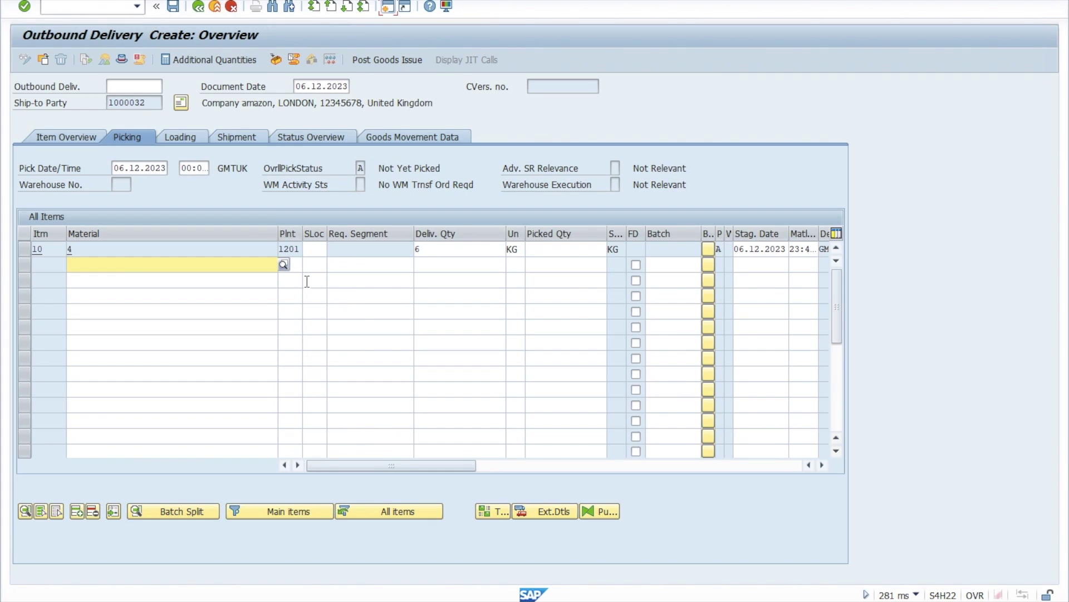
left_click(315, 255)
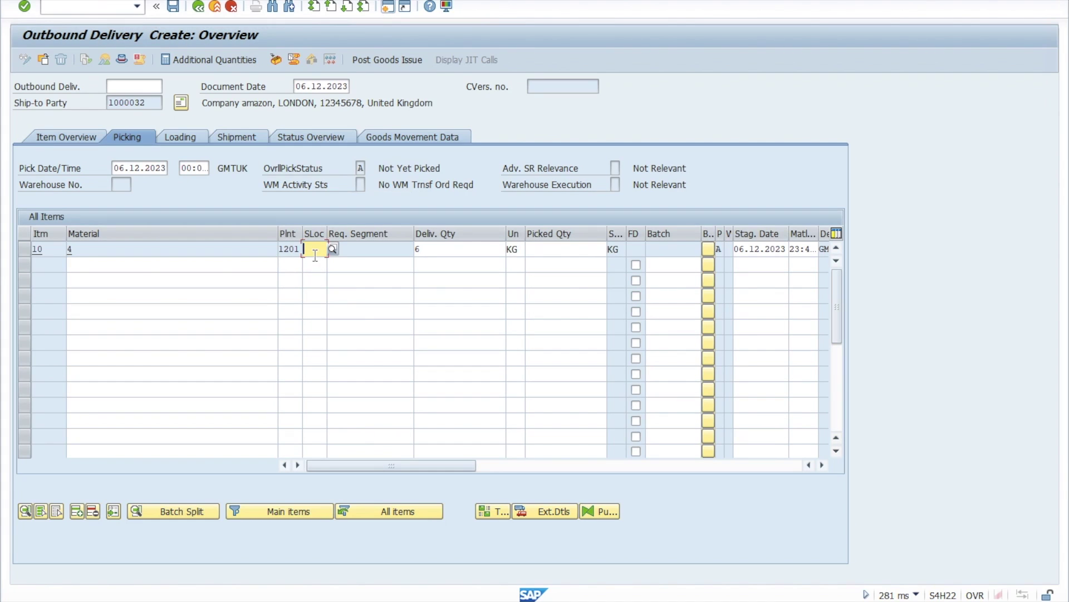
type("ba1")
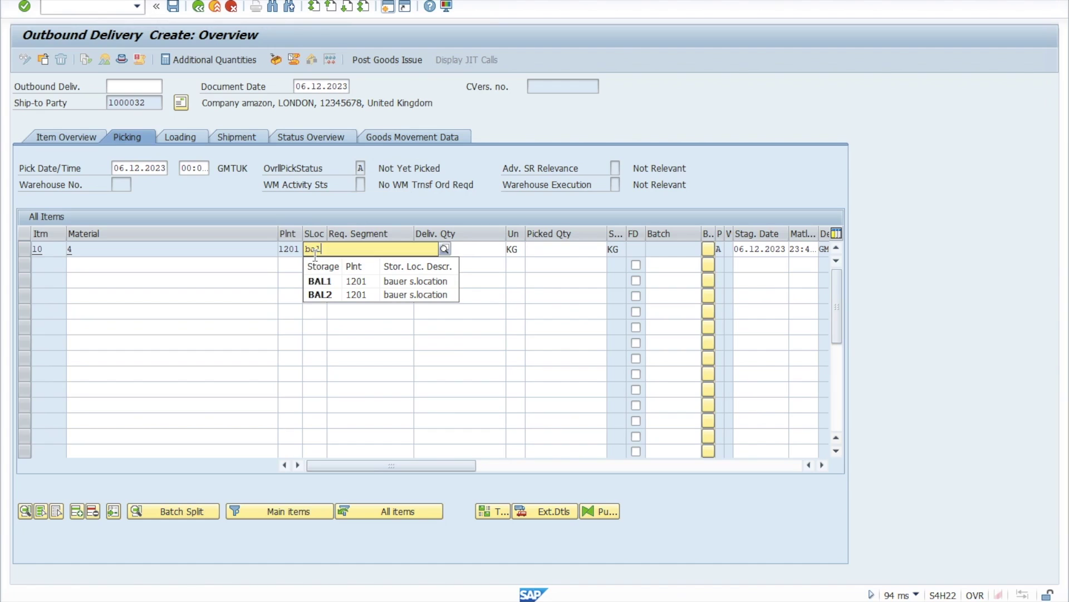
left_click(333, 283)
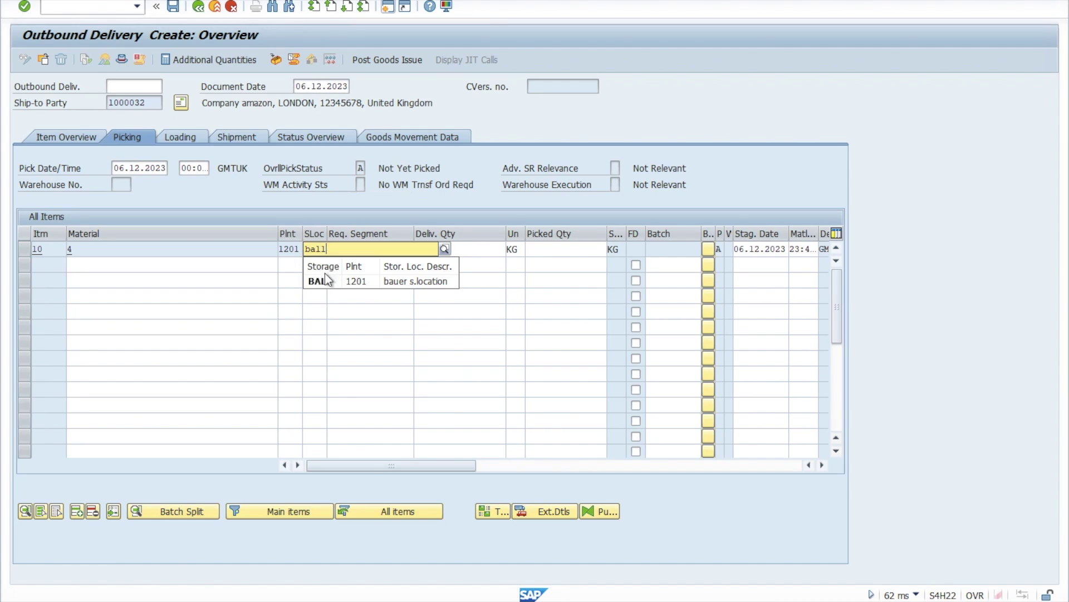
left_click(326, 279)
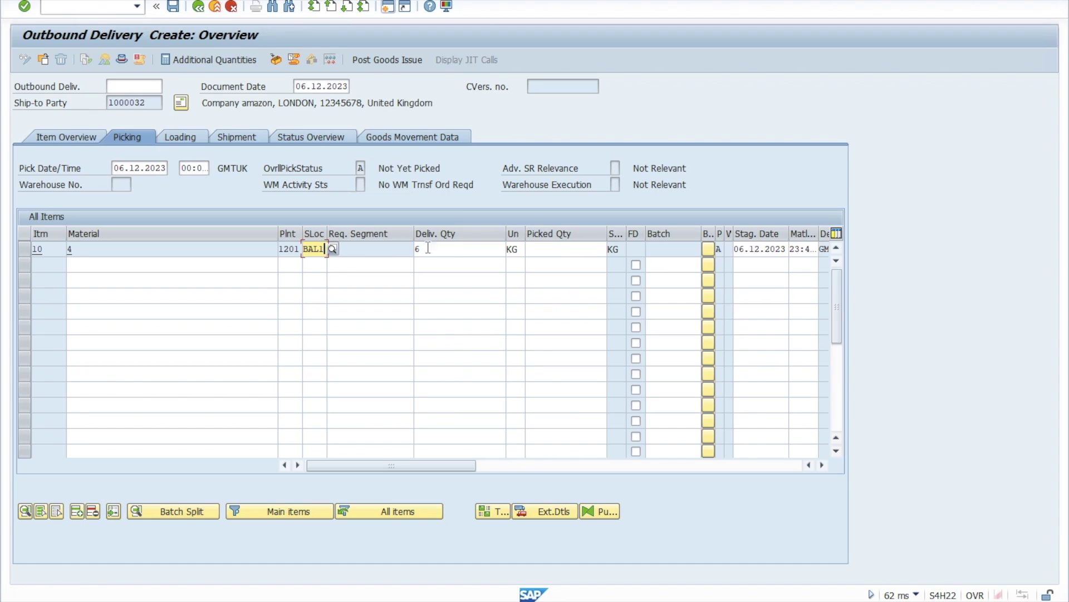
Step: Enter 6 KG picked for item 10 and attempt the goods issue, which fails on BAL1 stock
left_click(551, 249)
type("6")
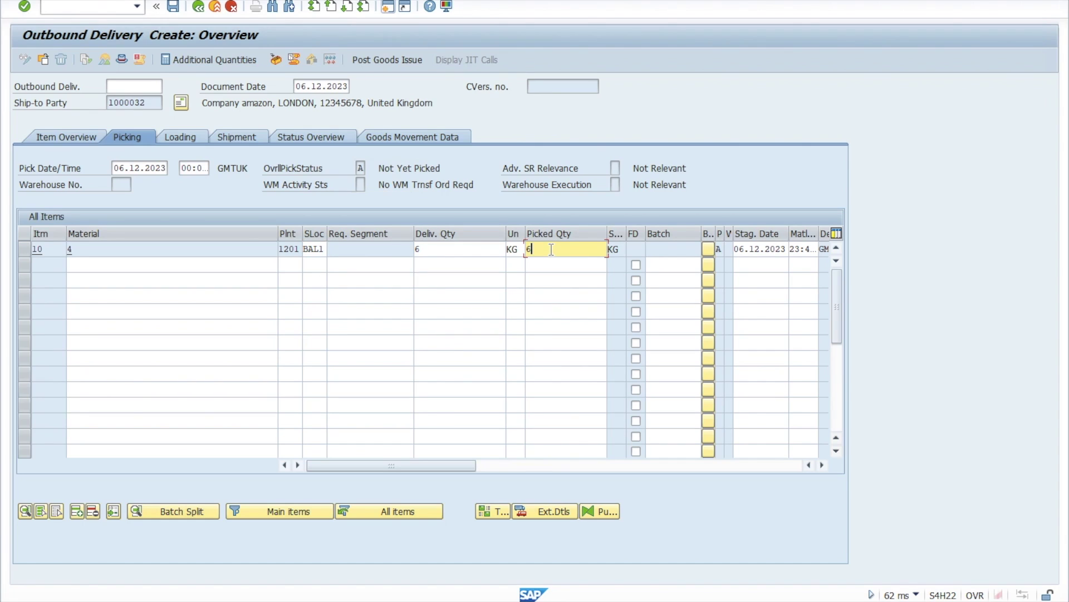
key("Return")
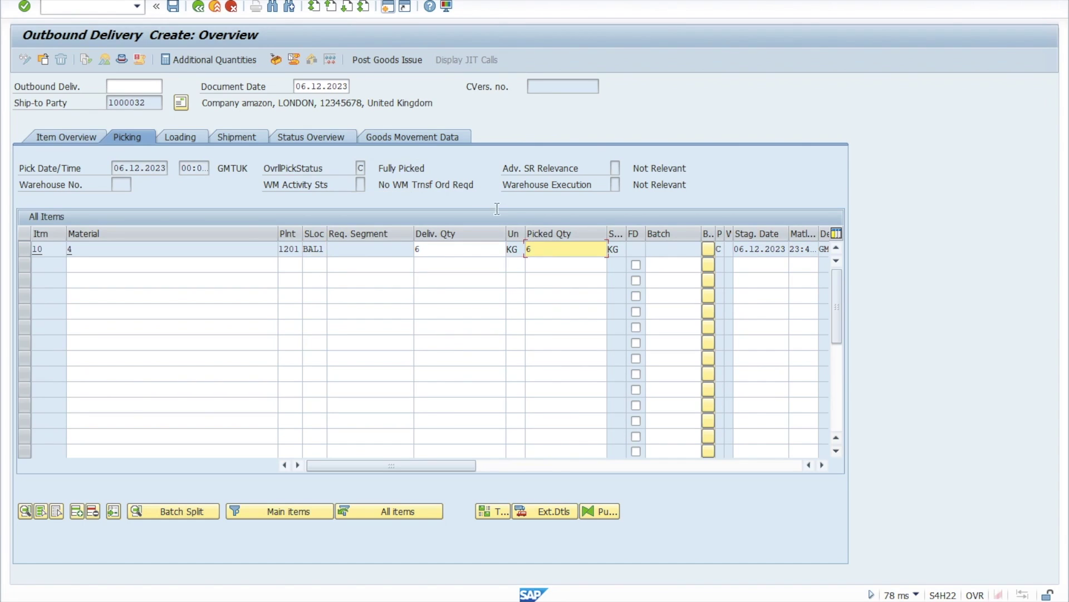
left_click(361, 58)
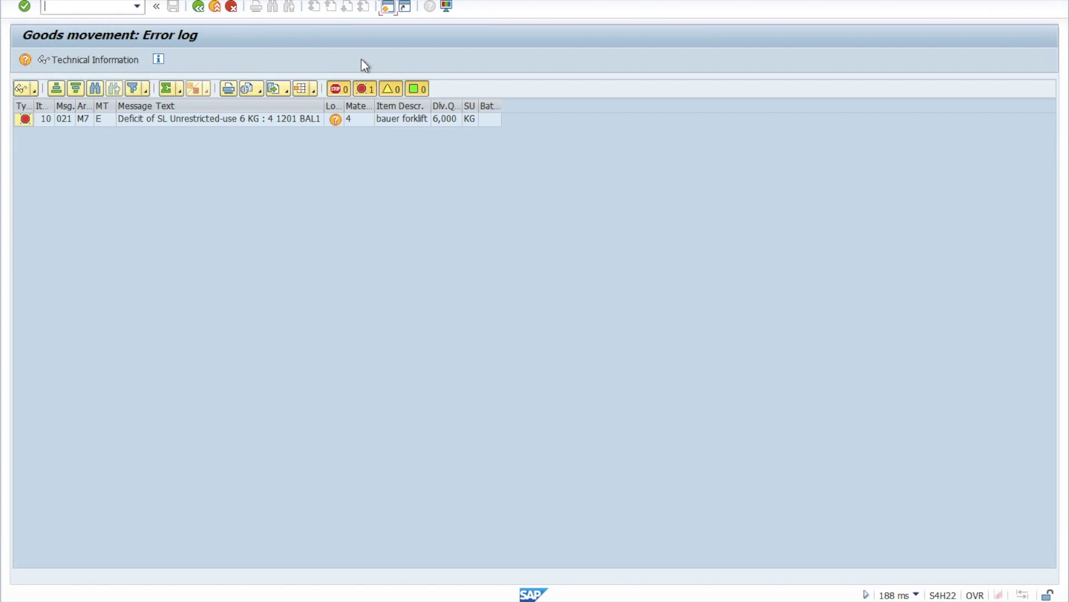
double_click(26, 119)
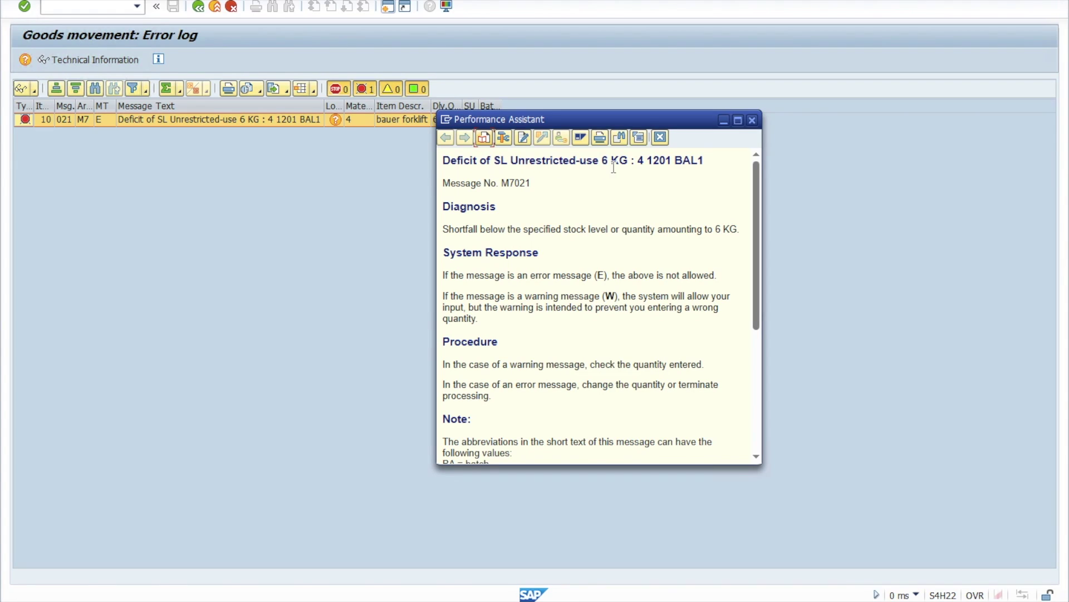
left_click(752, 120)
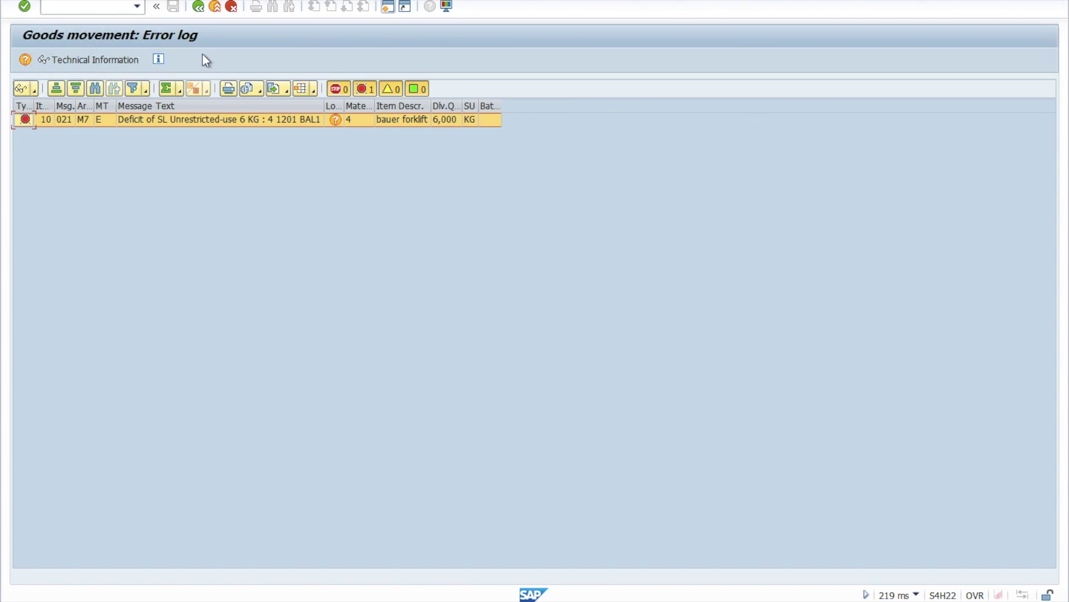
left_click(392, 7)
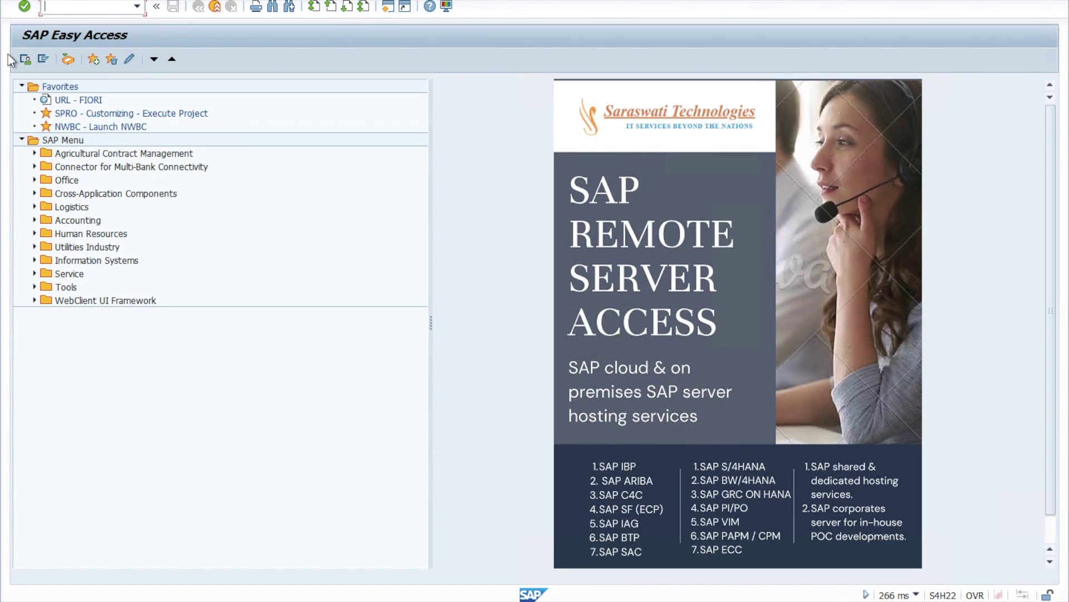
Step: Check material 4 in MMBE: only 2,000 on order at plant 1201, no BAL1 stock
type("mmbe")
key("Return")
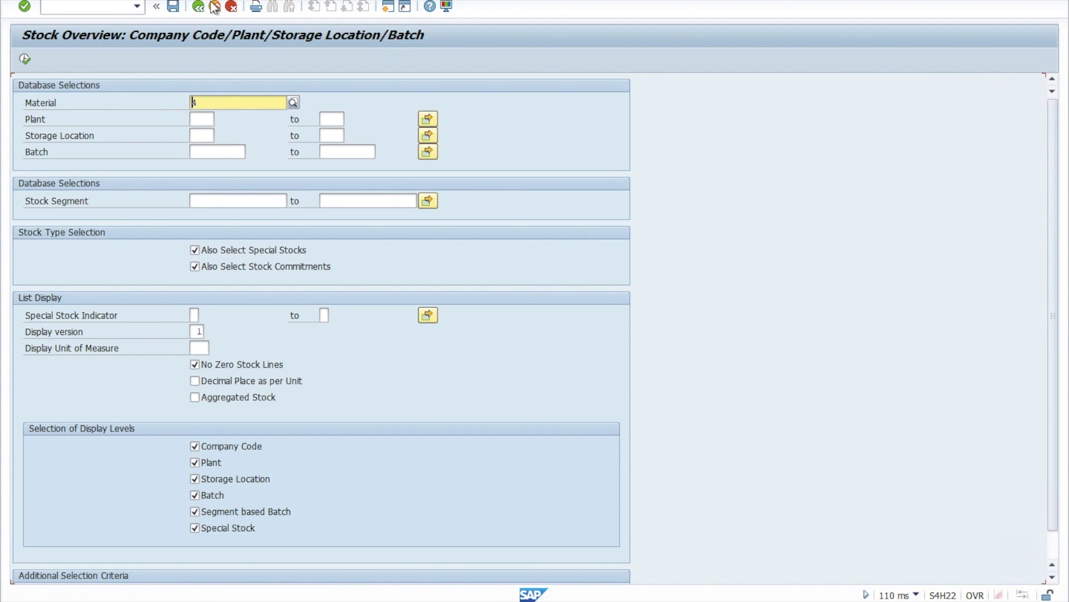
left_click(195, 103)
left_click(24, 60)
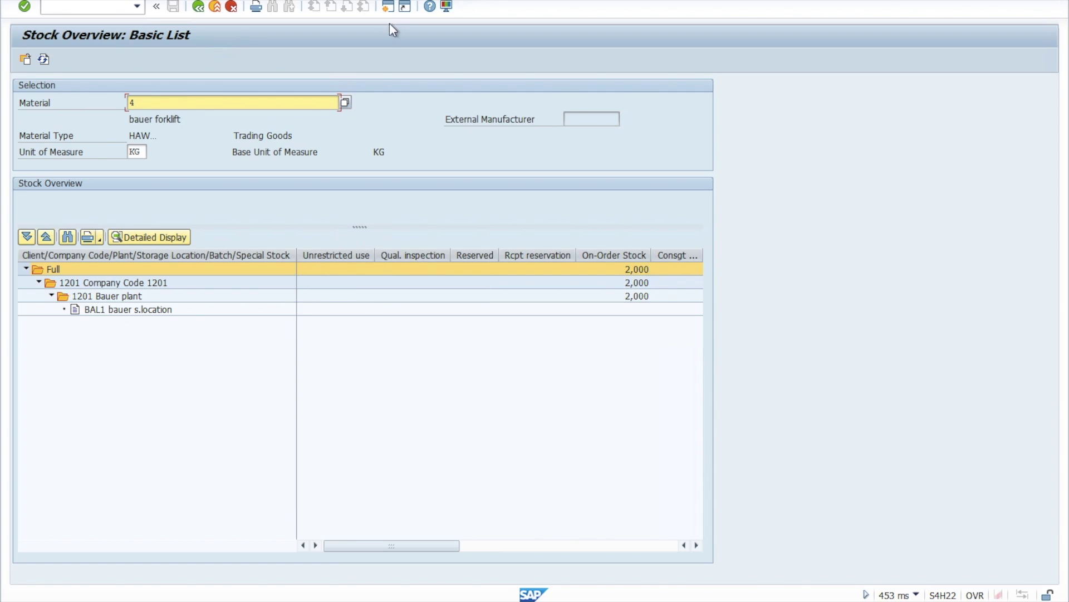
left_click(388, 7)
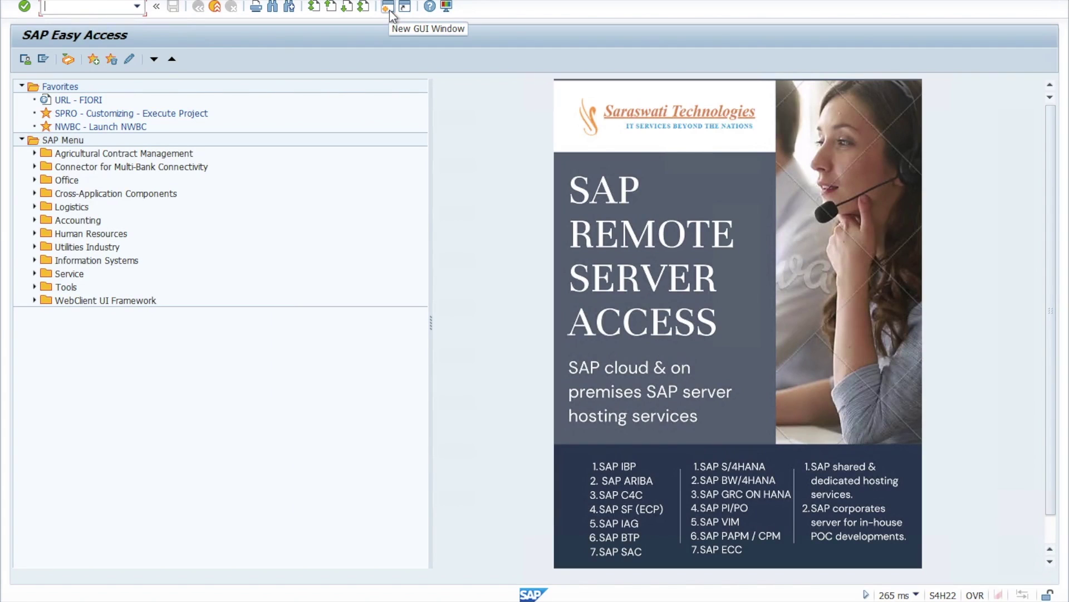
Step: Start MIGO as an A01 Goods Receipt with reference R10 Other
type("migo")
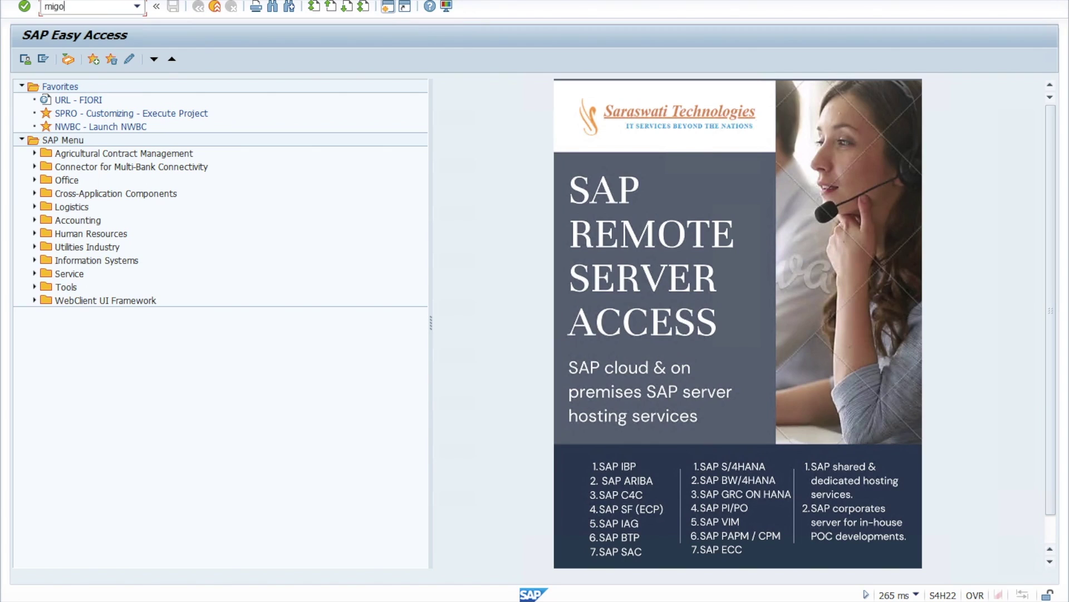
key("Return")
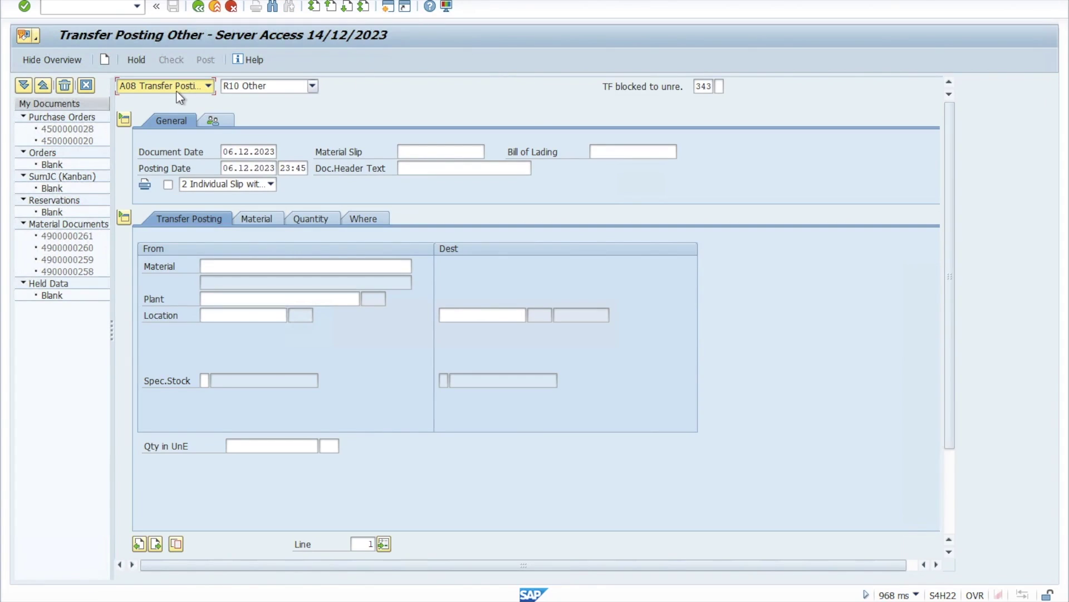
left_click(208, 87)
left_click(208, 87)
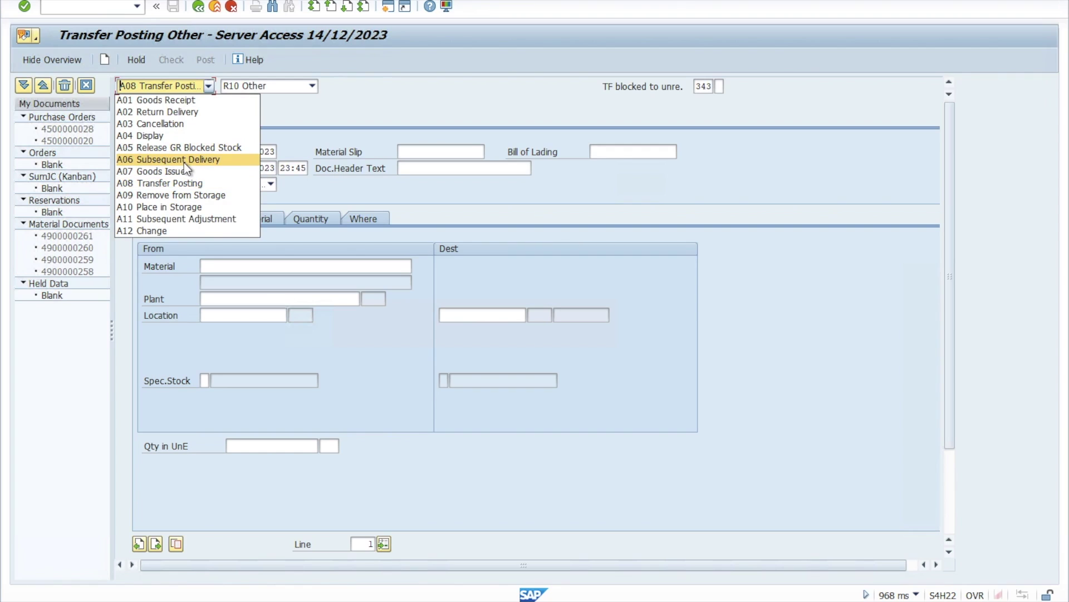
left_click(161, 101)
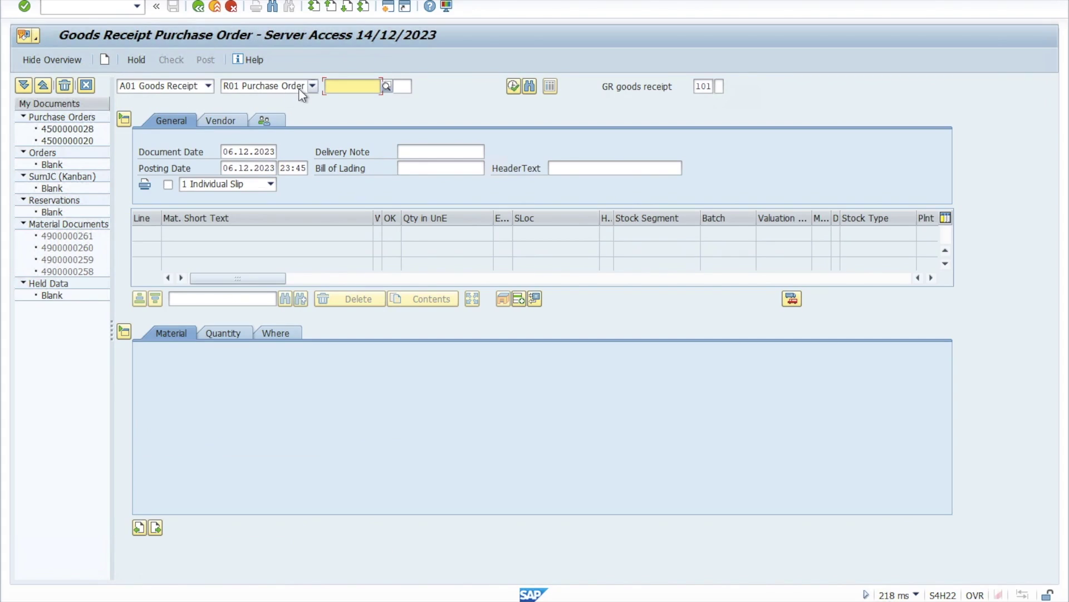
left_click(307, 88)
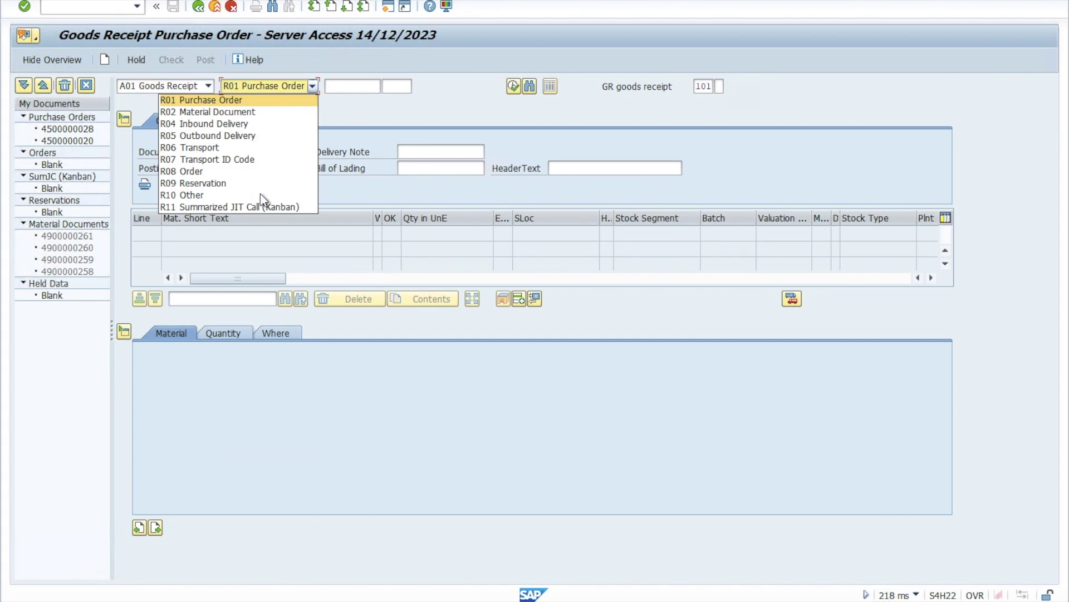
left_click(231, 196)
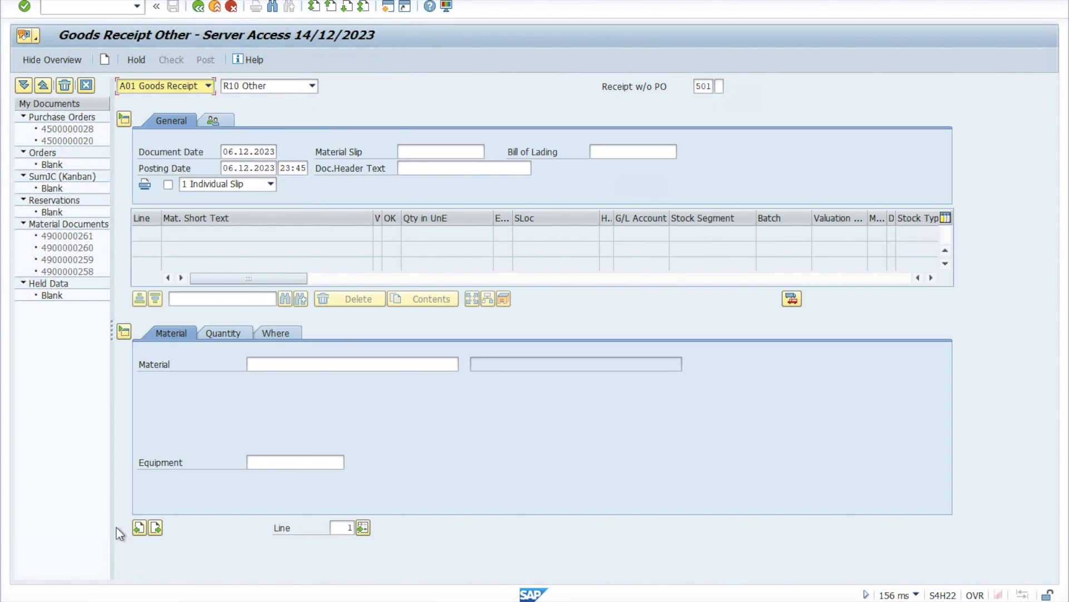
Step: Add material 4 BAUER FORKLIFT to the receipt with quantity 10 KG
left_click(258, 366)
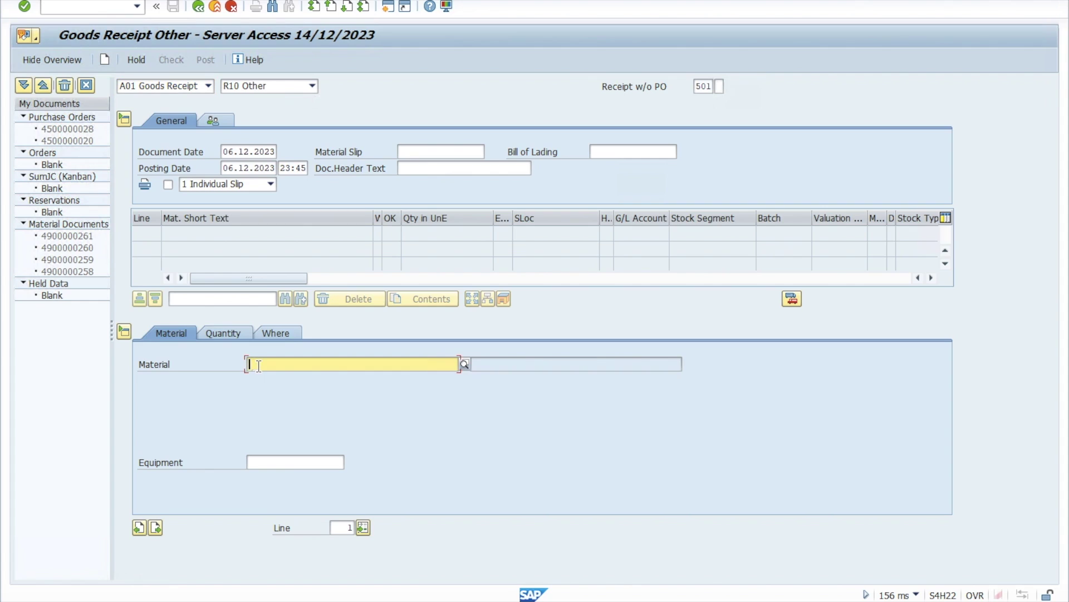
type("4")
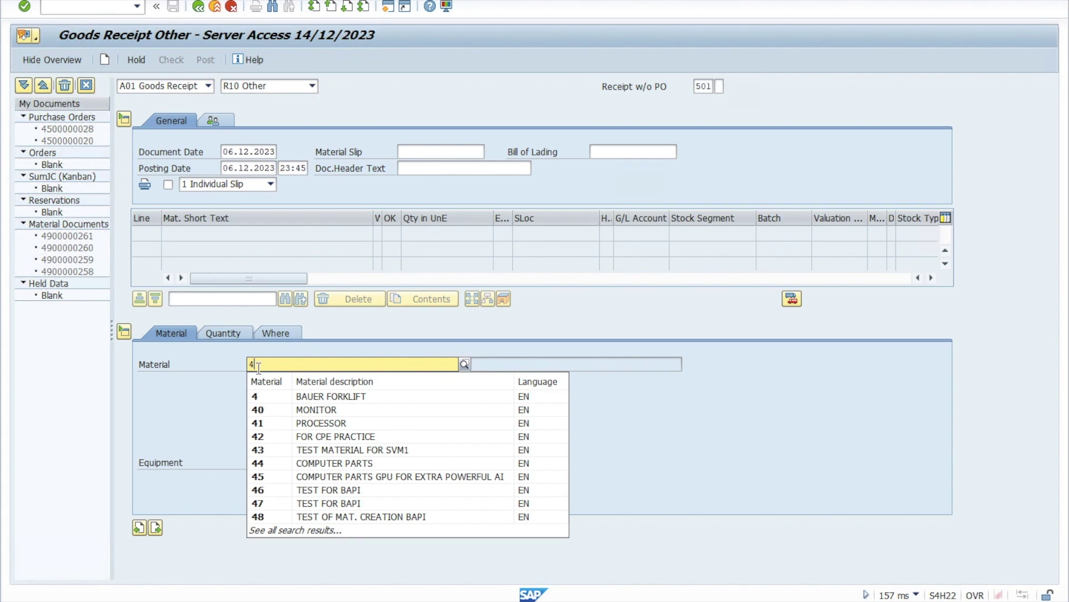
left_click(264, 396)
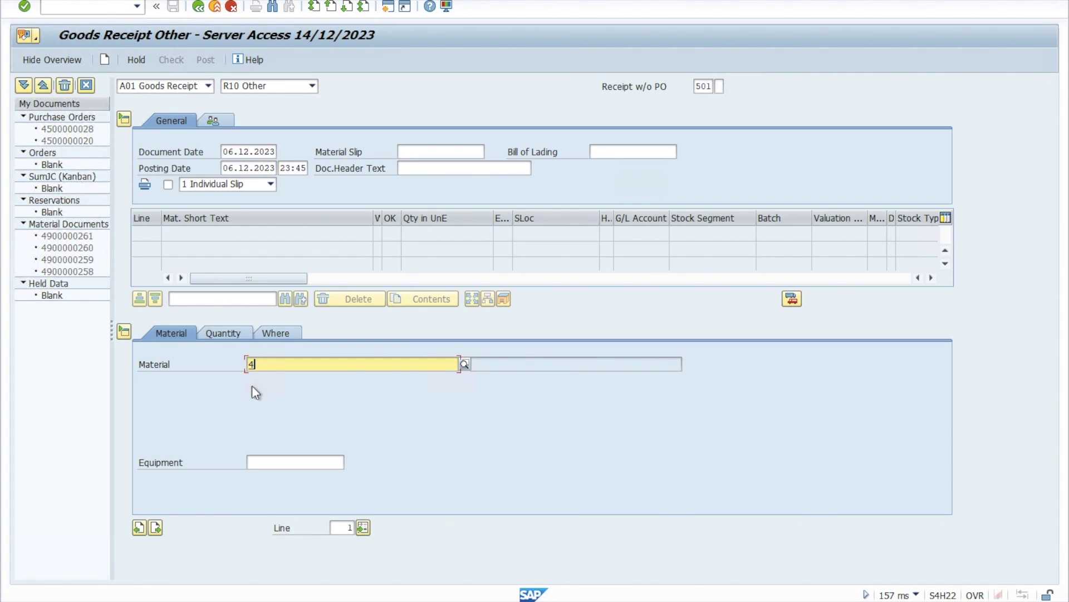
left_click(228, 333)
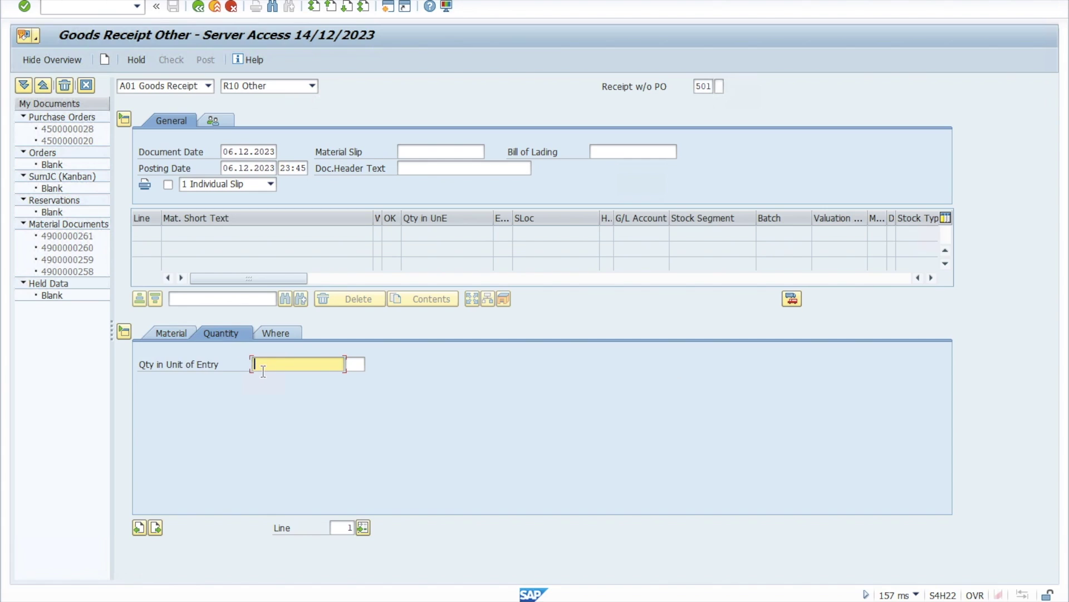
type("10")
Step: Set plant 1201 and storage location BAL1 on the line and validate it
left_click(281, 333)
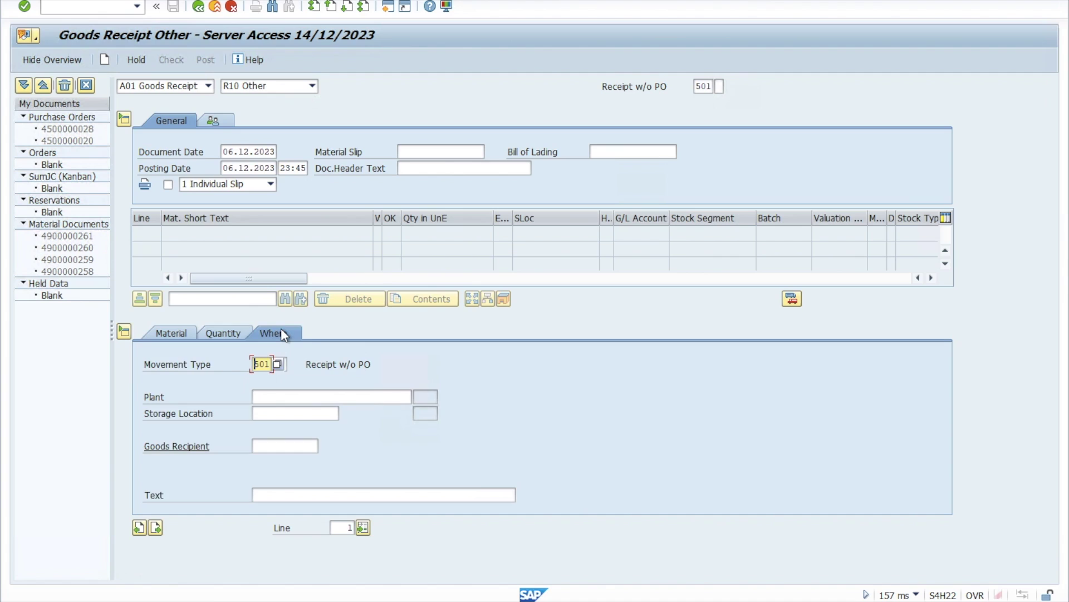
left_click(293, 397)
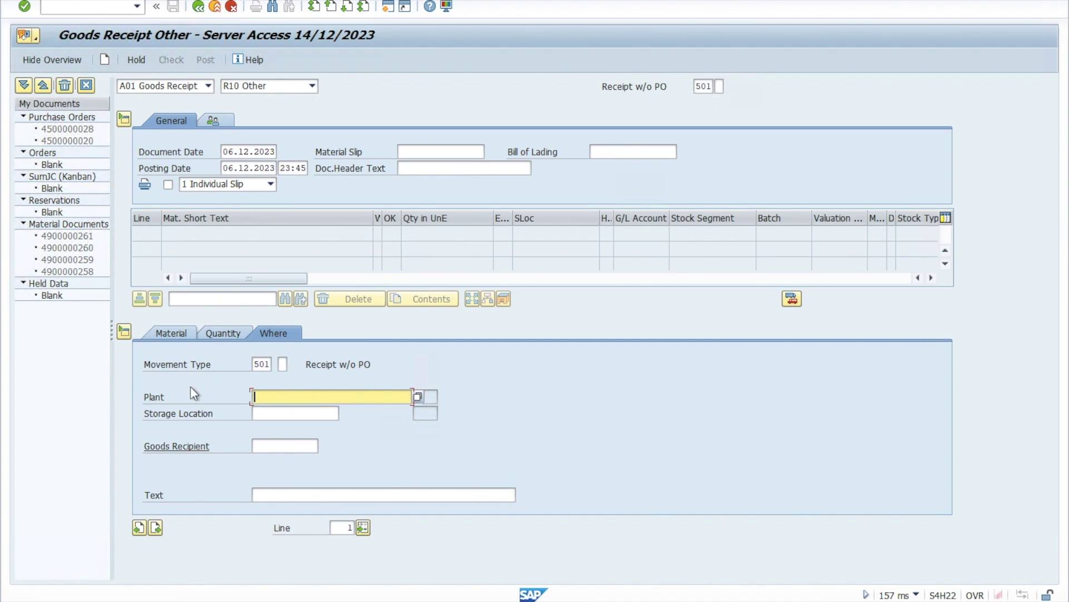
type("1201")
left_click(265, 413)
type("ba")
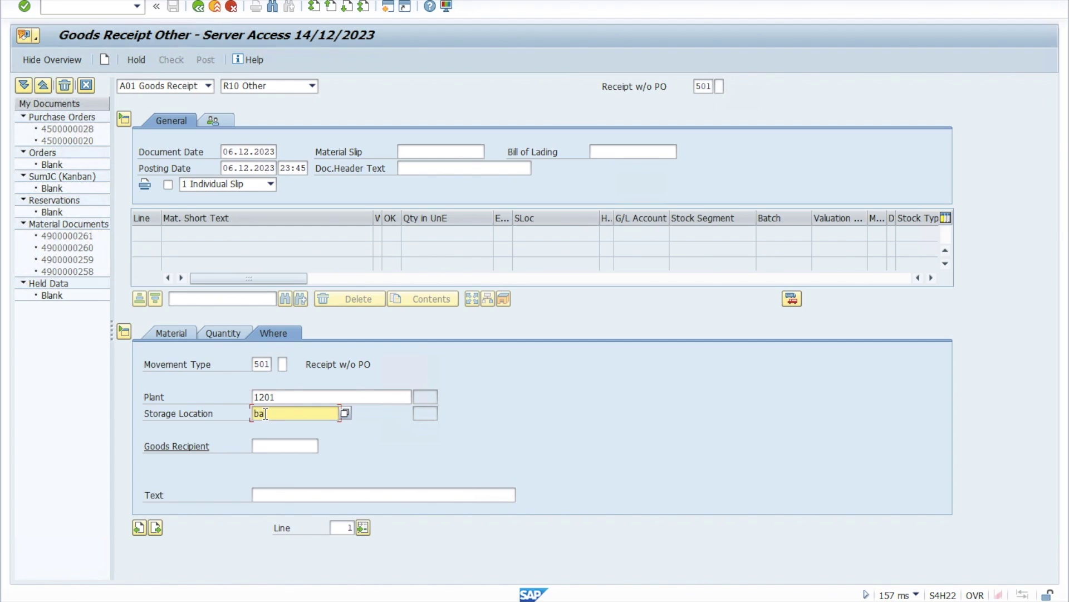
type("l1")
key("Return")
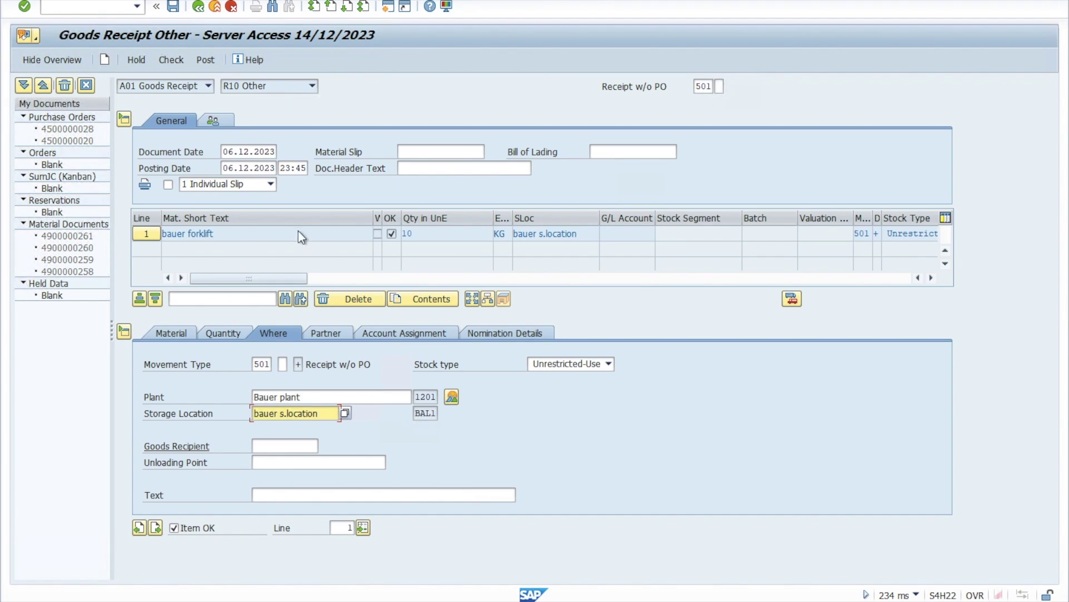
Step: Attempt posting, close the three sessions locking material 4, and dismiss the lock error log
left_click(172, 7)
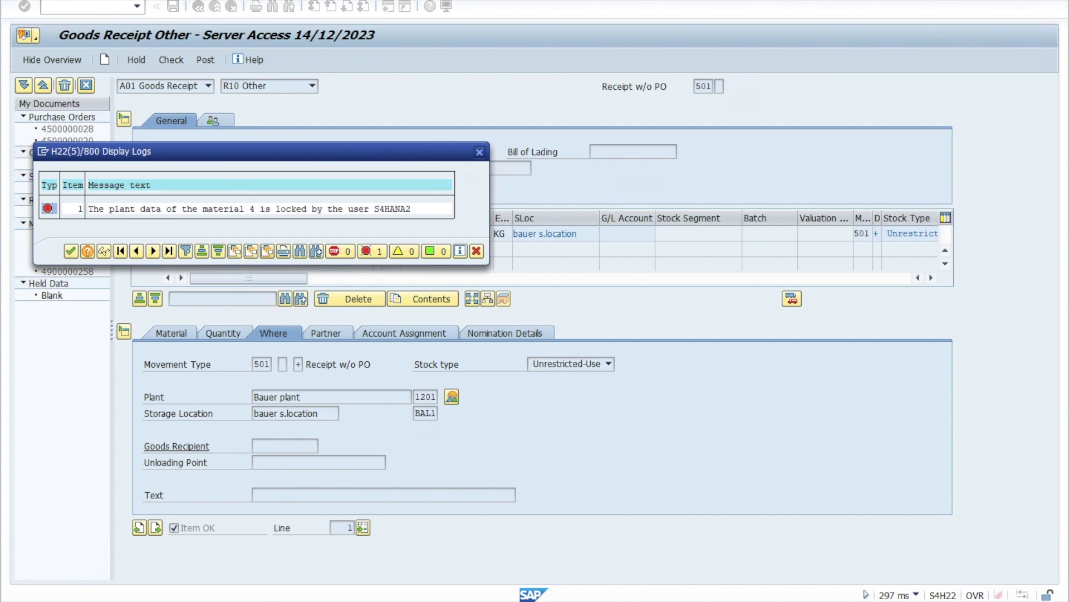
mouse_move(248, 532)
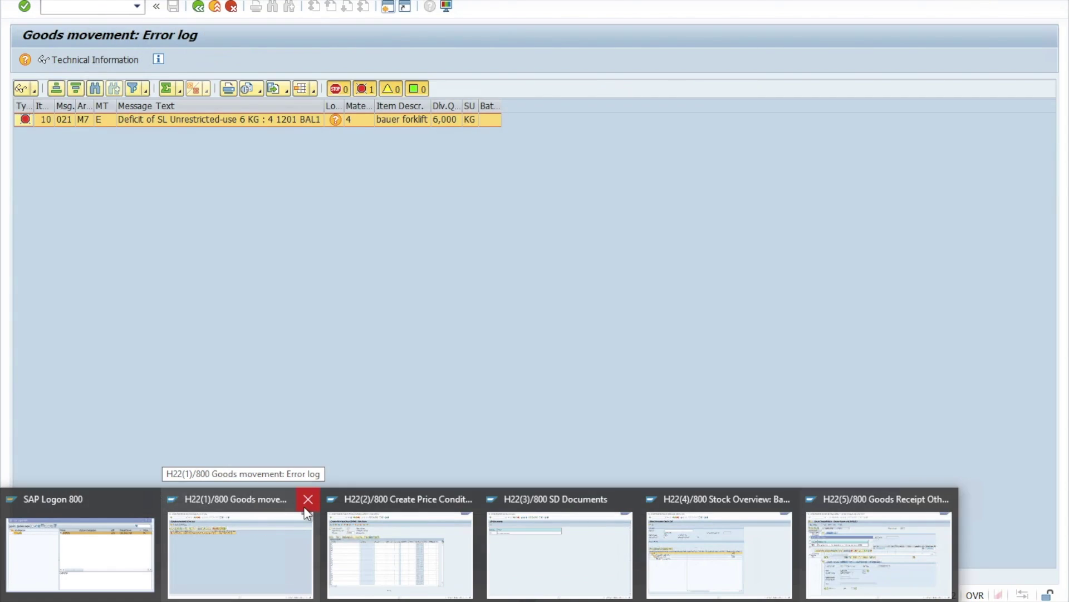
left_click(308, 499)
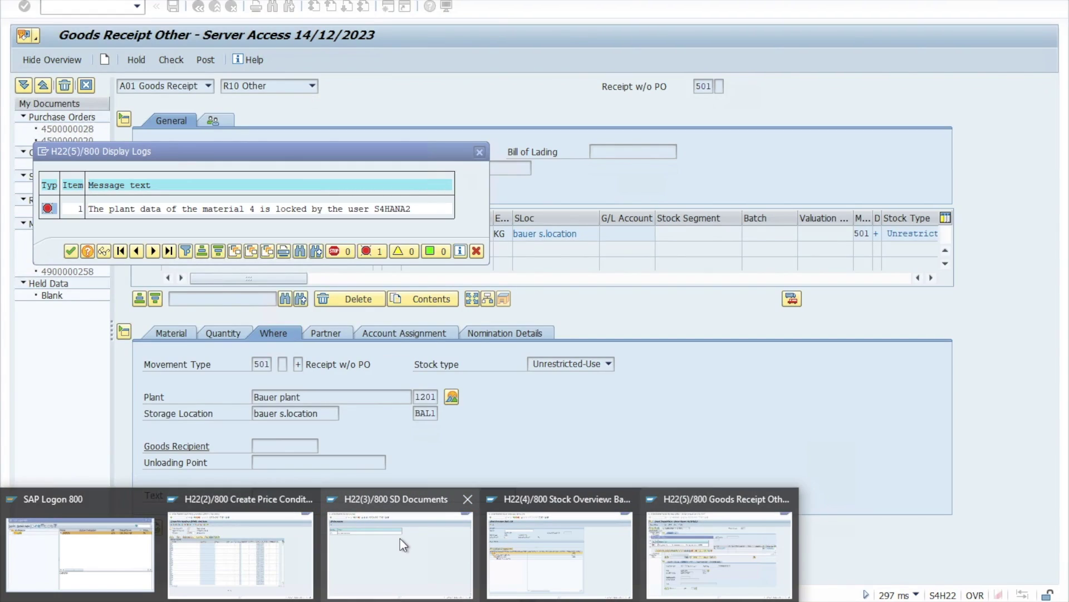
left_click(467, 499)
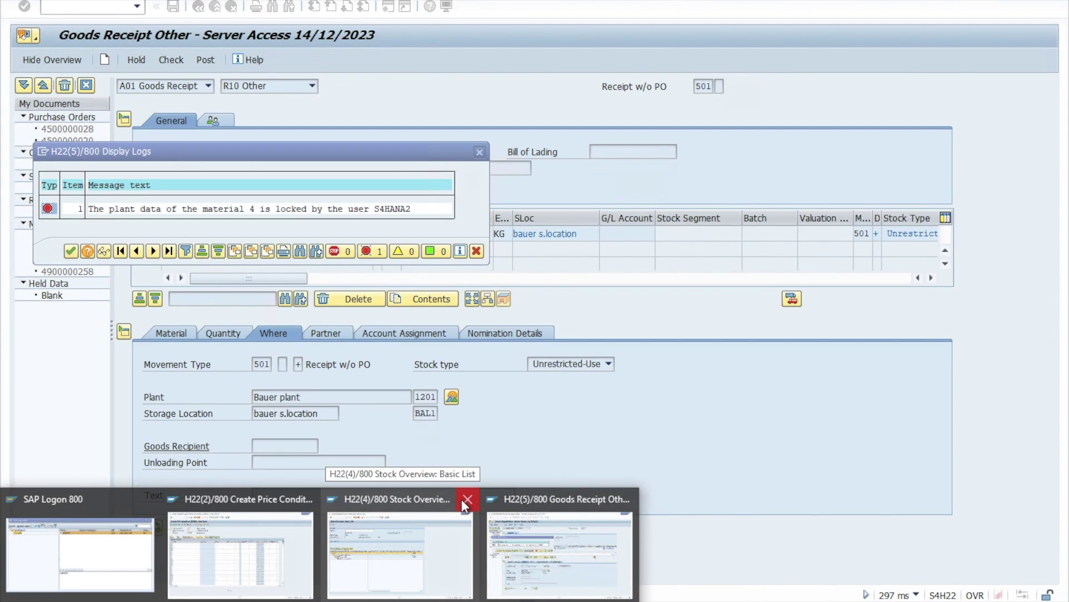
left_click(467, 500)
left_click(387, 547)
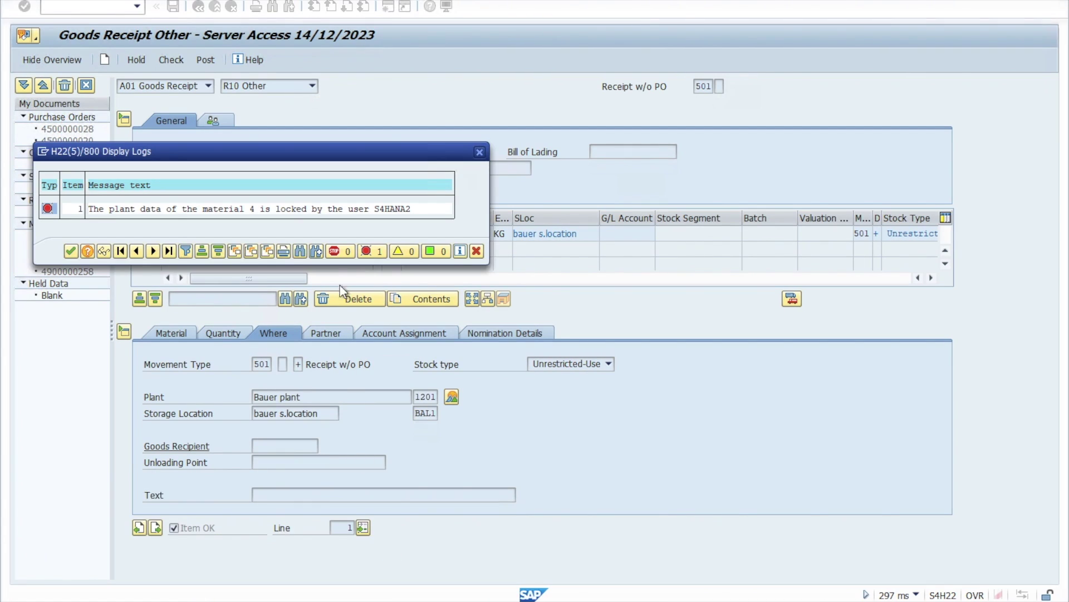
left_click(480, 151)
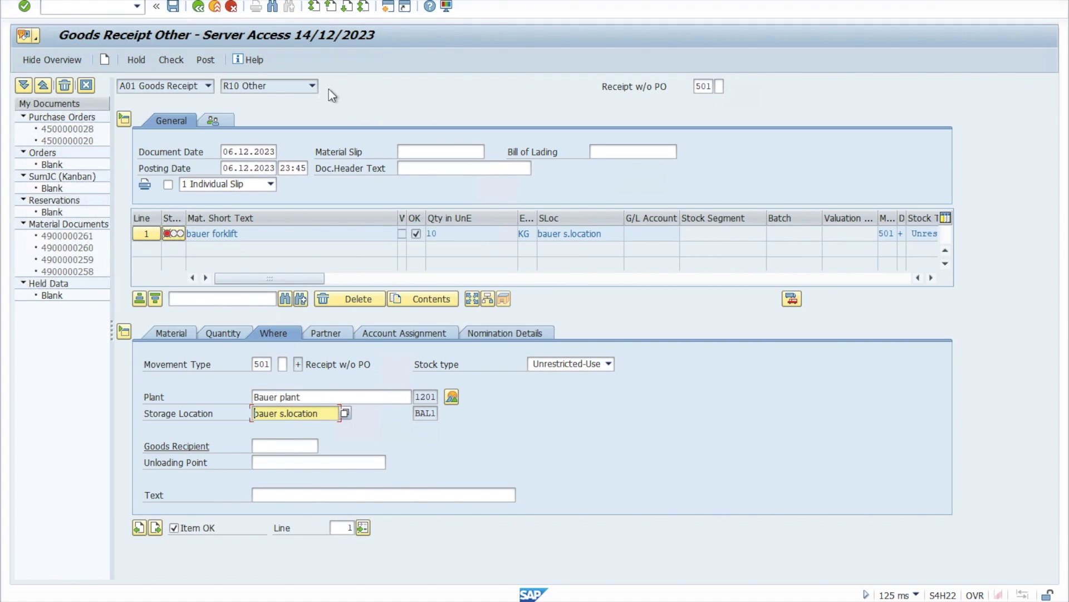
left_click(173, 7)
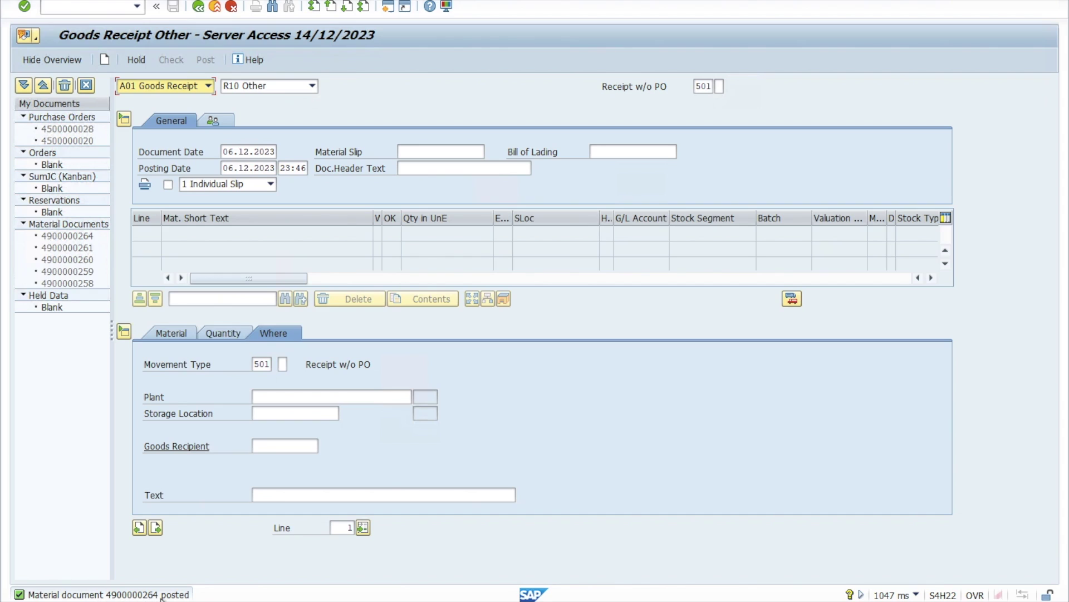
key("ctrl+slash")
type("/")
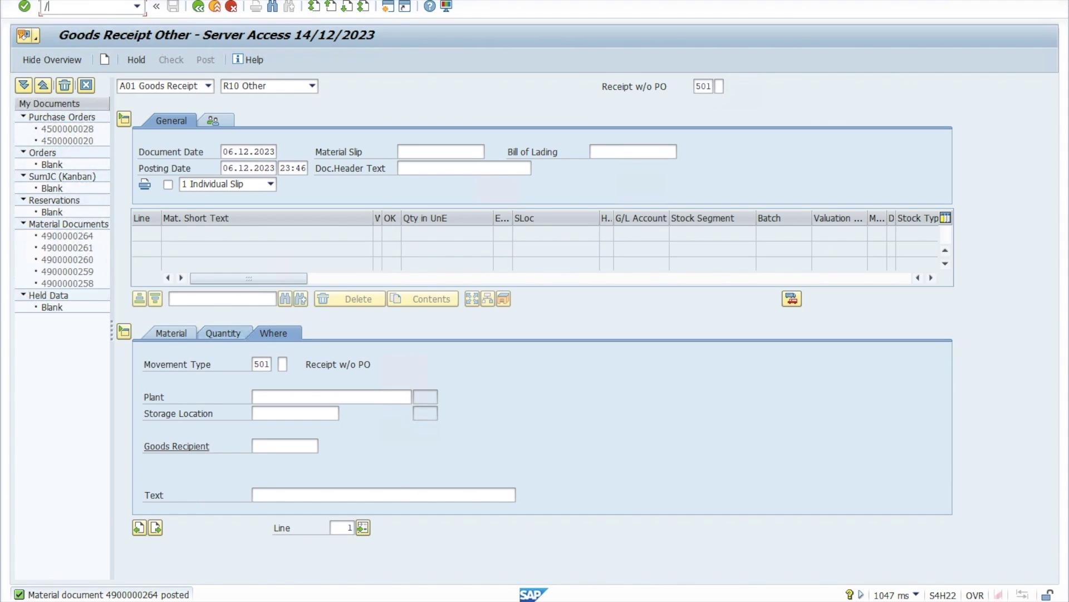
type("nmmbe")
key("Return")
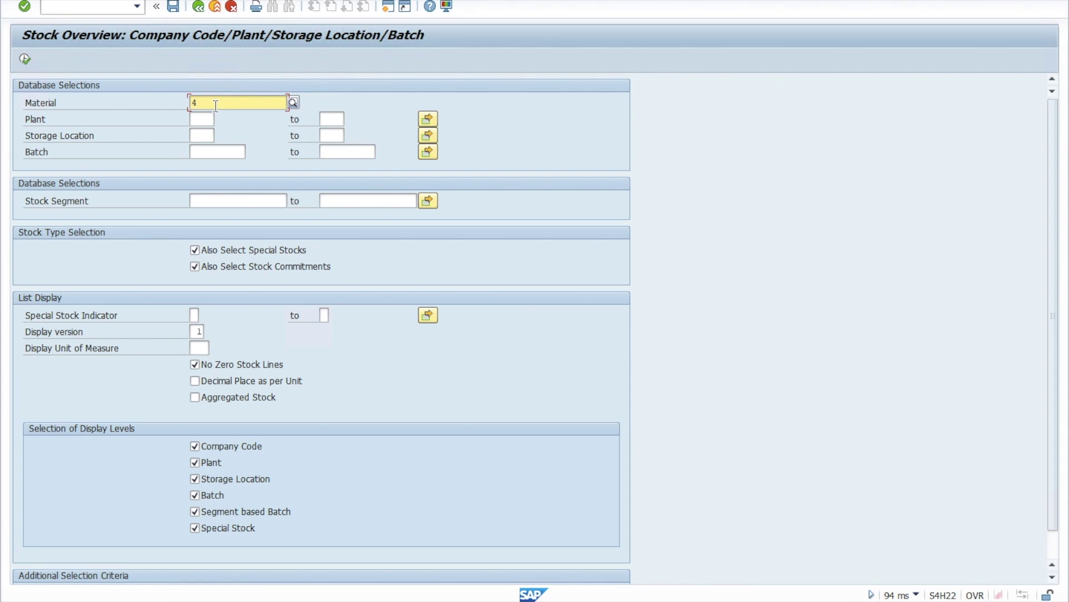
key("F8")
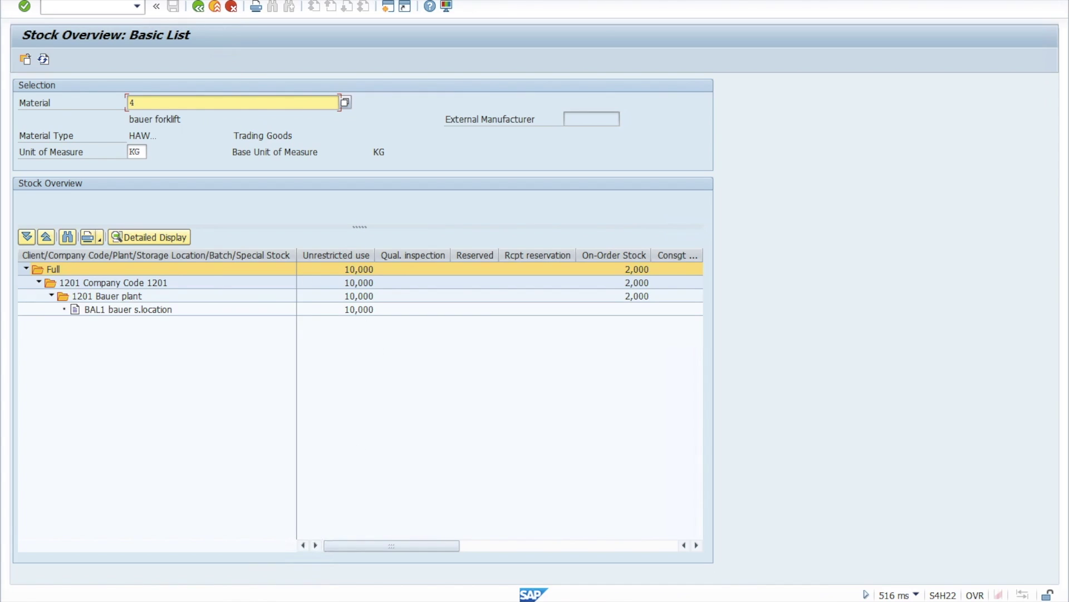
Step: Return to the stock overview showing 10,000 unrestricted at BAL1 and enter vl01n
mouse_move(239, 599)
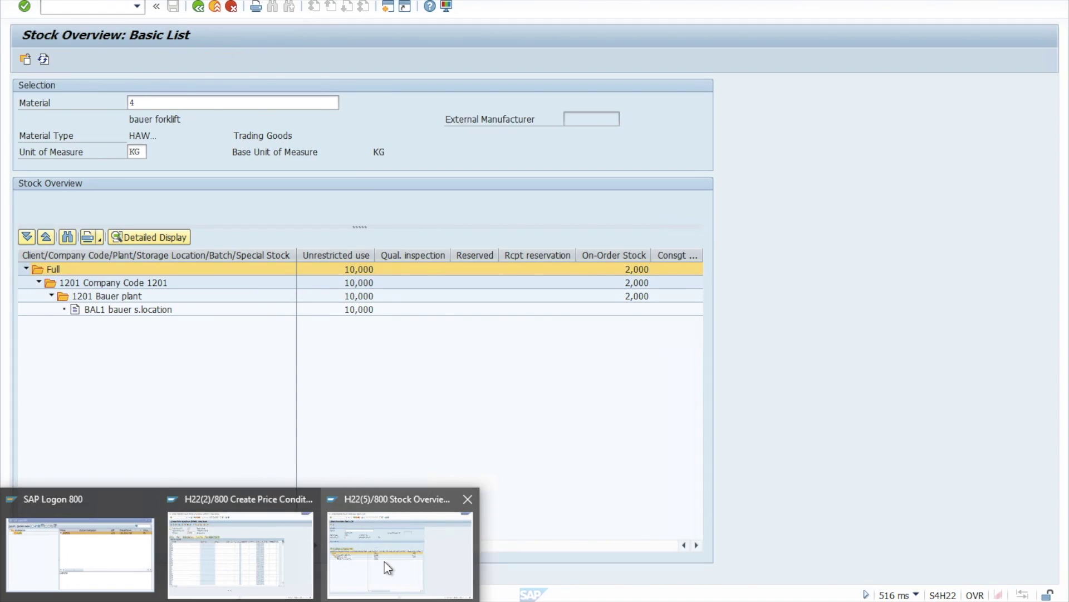
left_click(384, 561)
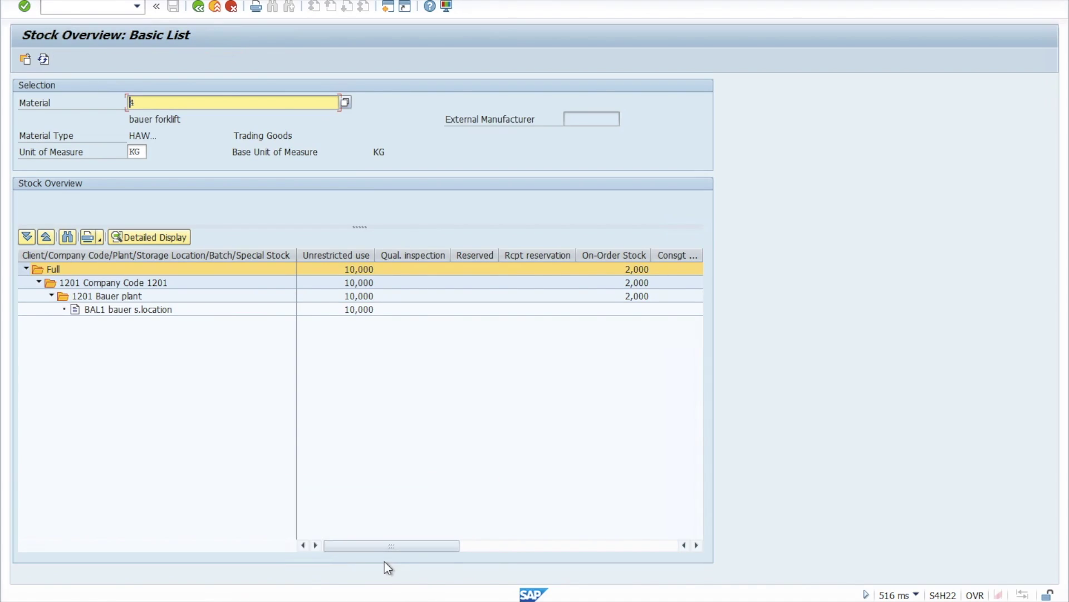
type("vl01n")
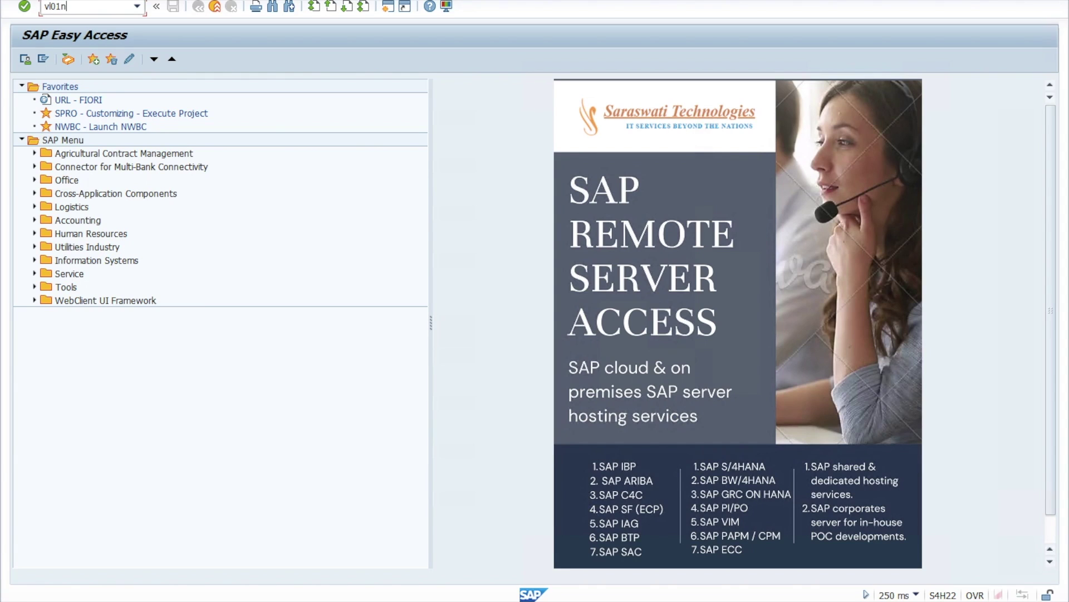
Step: Create an outbound delivery for order 193 with item 10 at storage location BAL1
key("Return")
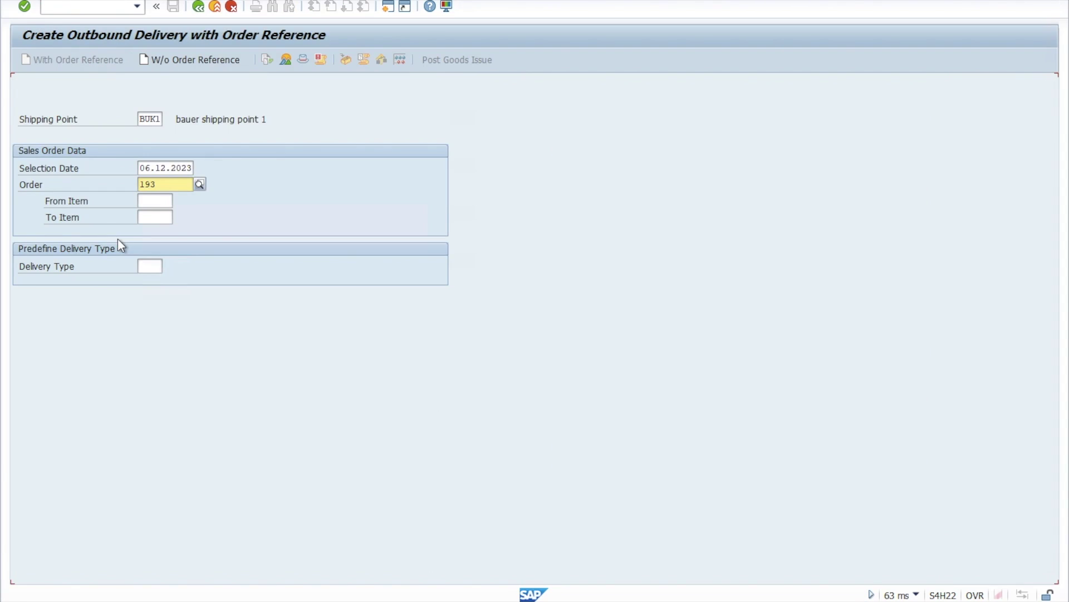
left_click(180, 187)
key("Return")
left_click(312, 249)
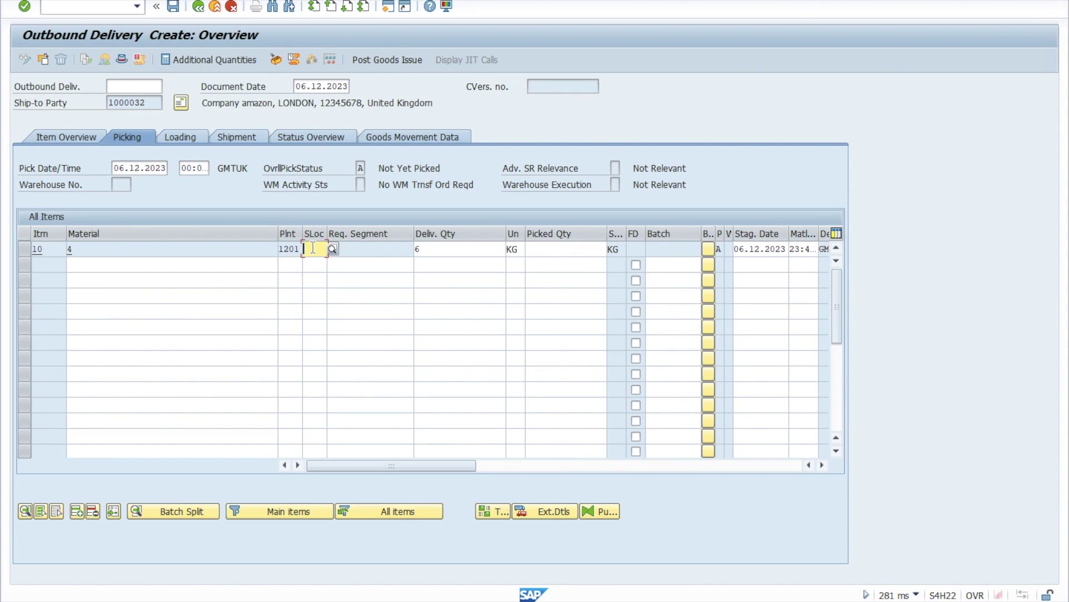
type("bal")
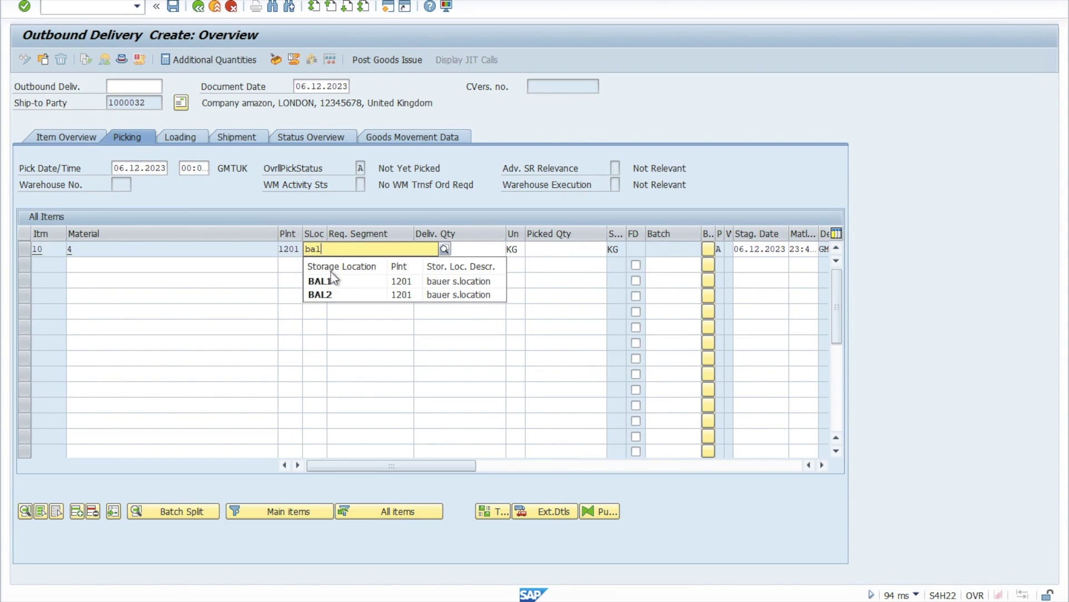
left_click(331, 281)
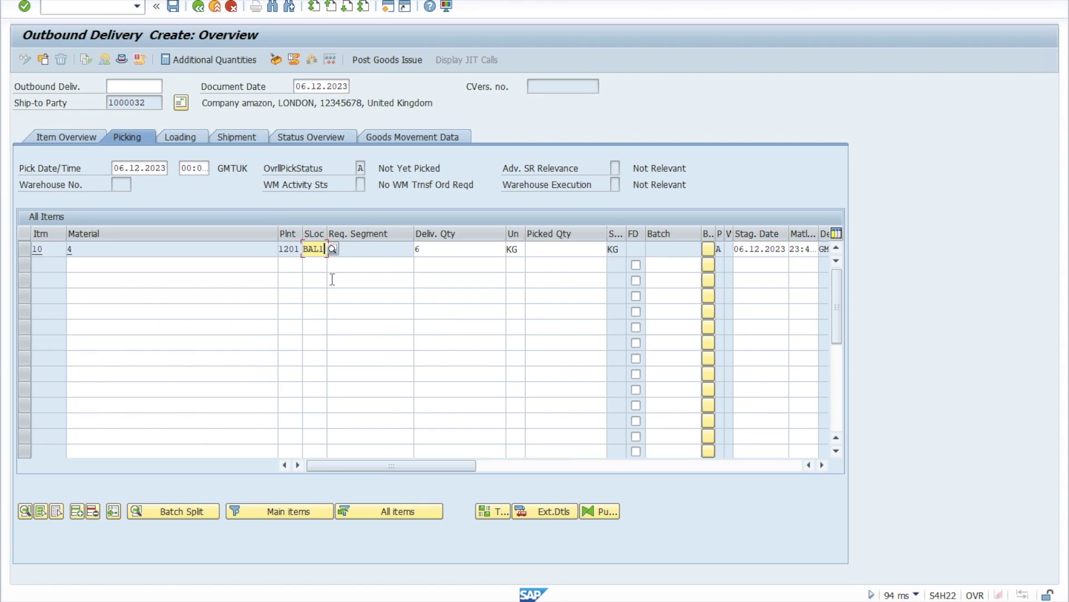
Step: Enter 6 KG picked for item 10 and post the goods issue as delivery 80000105
left_click(561, 248)
type("6")
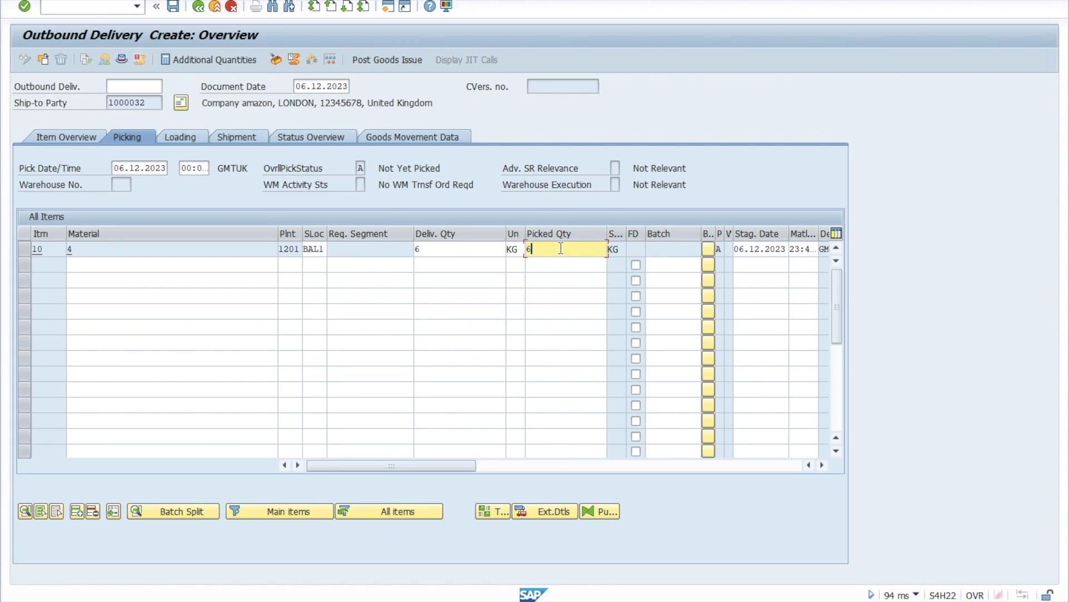
key("Return")
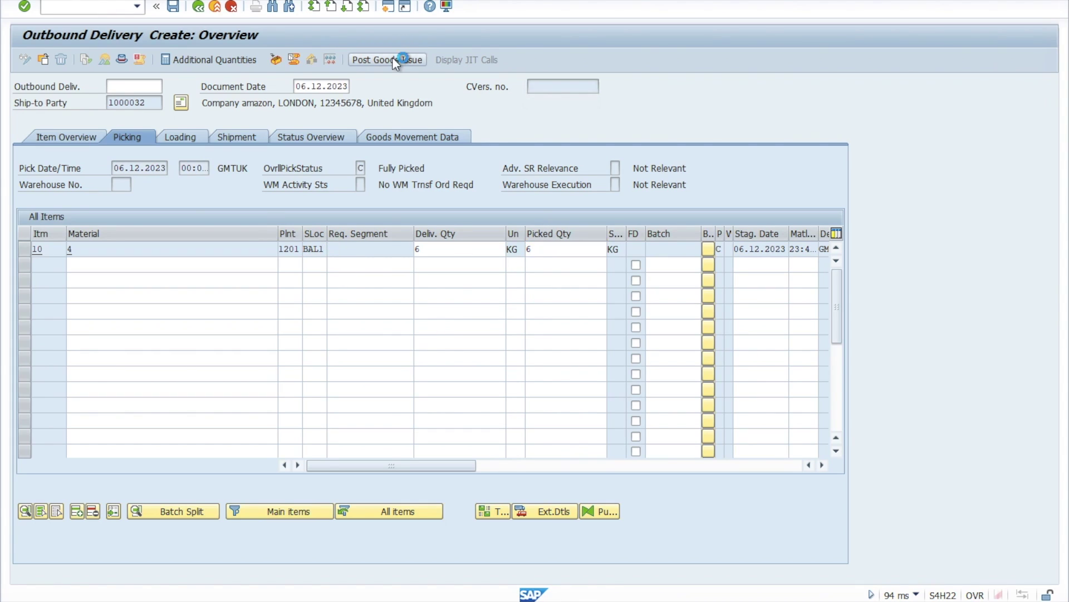
left_click(392, 58)
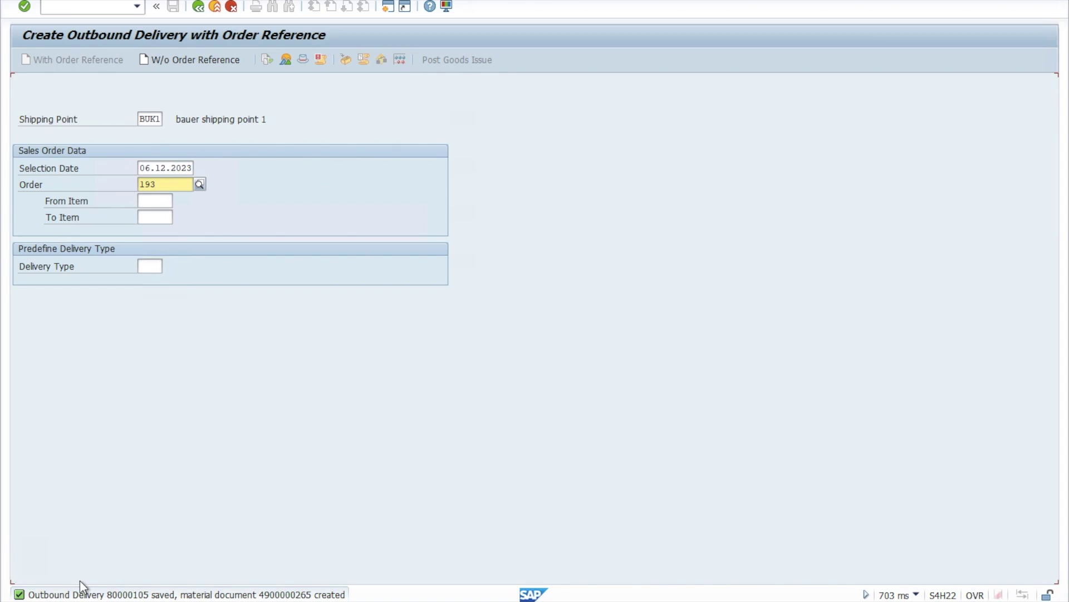